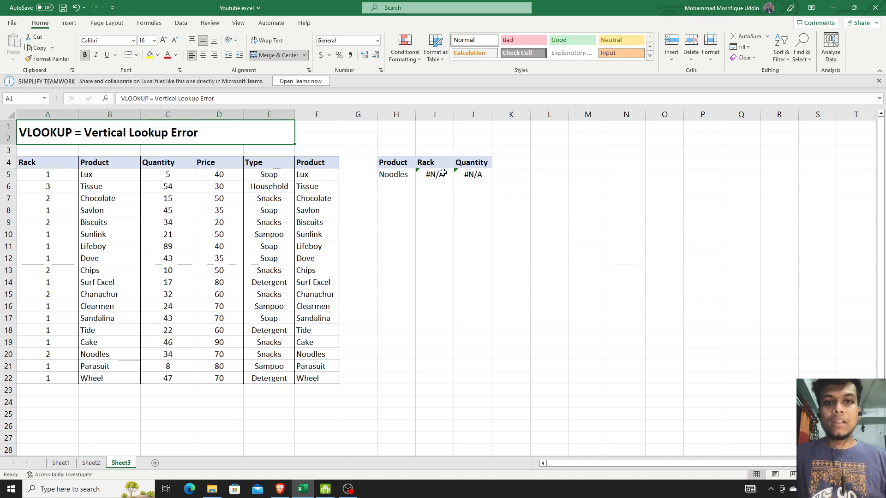
Review the Rack lookup formula in I5, and clear the Quantity formula from cell J5.
double_click(442, 175)
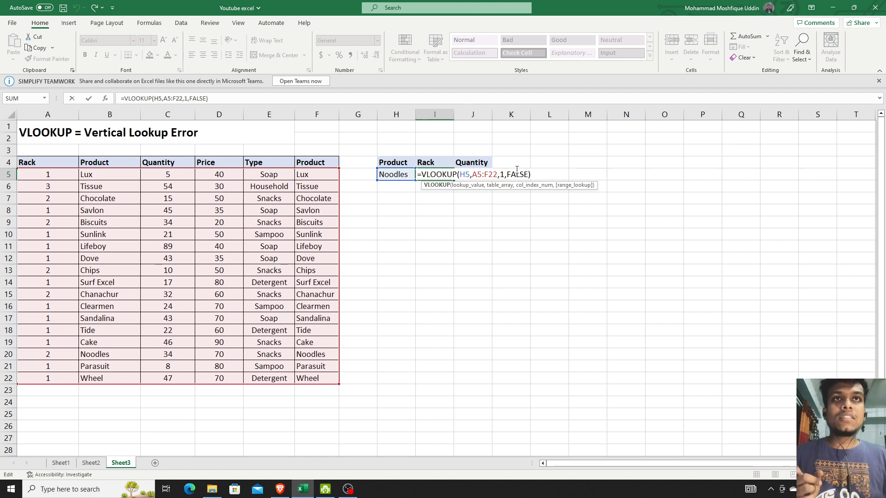
key("Return")
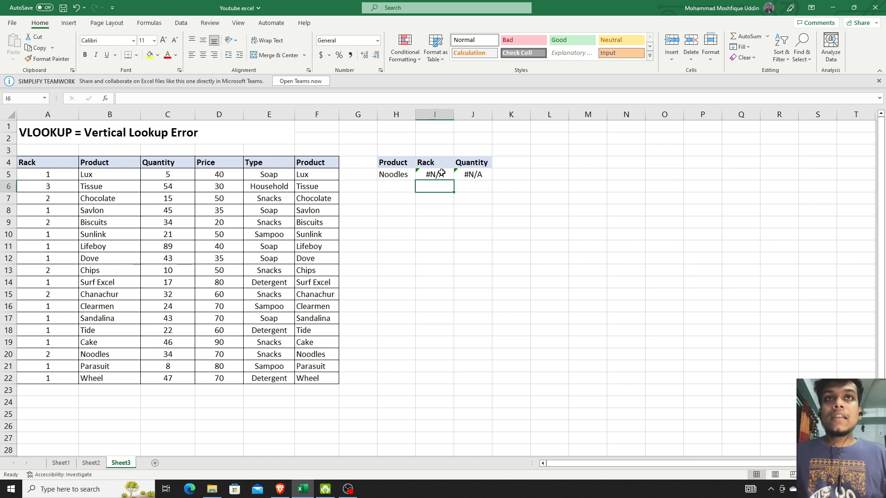
left_click(466, 174)
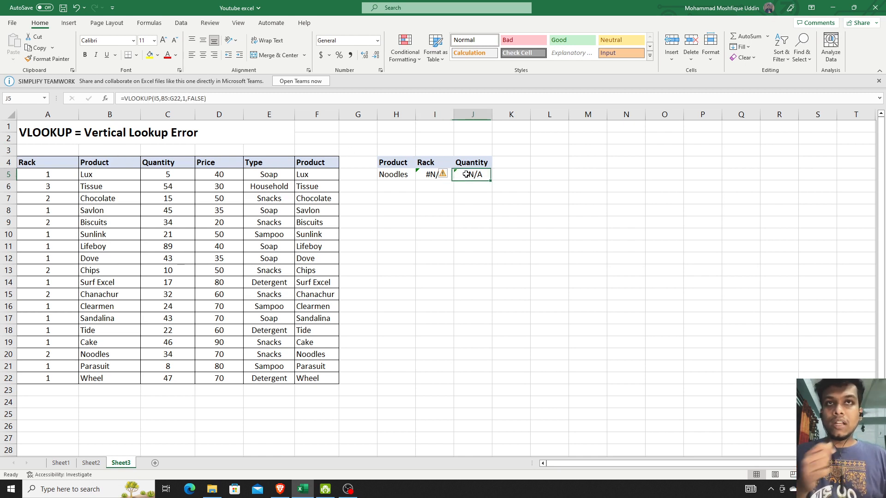
key("Delete")
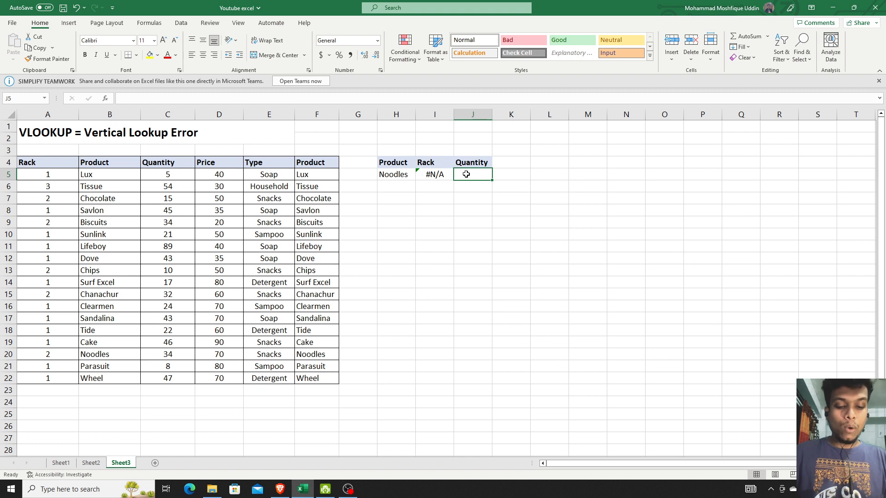
Enter =VLOOKUP(H5,B5:F22,2,FALSE) in J5 to look up the product's quantity.
type("=")
type("vlo")
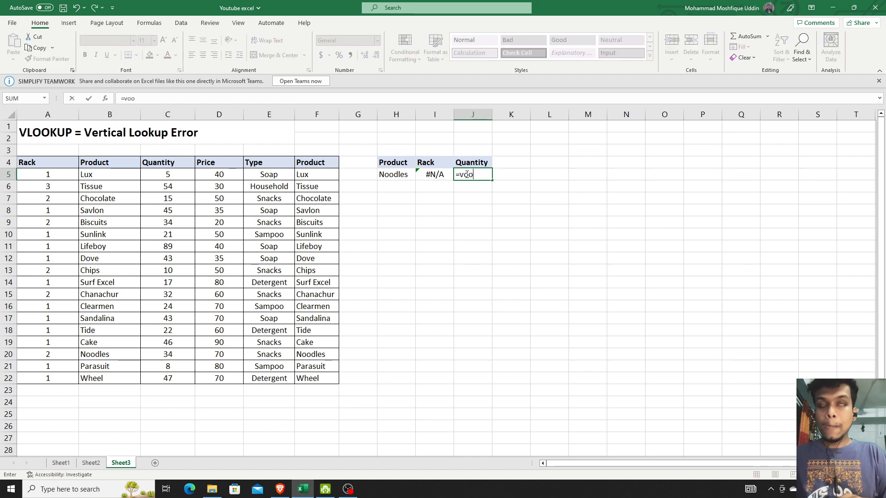
type("o")
key("BackSpace")
key("BackSpace")
type("loo")
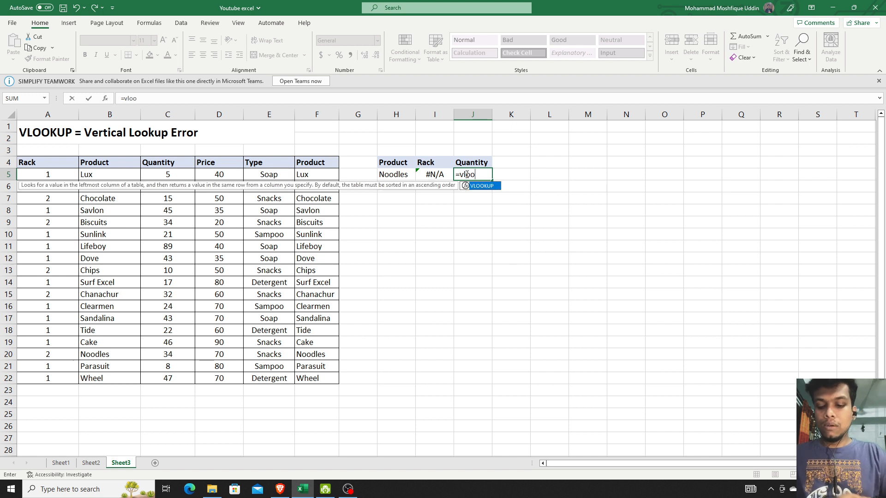
type("kup")
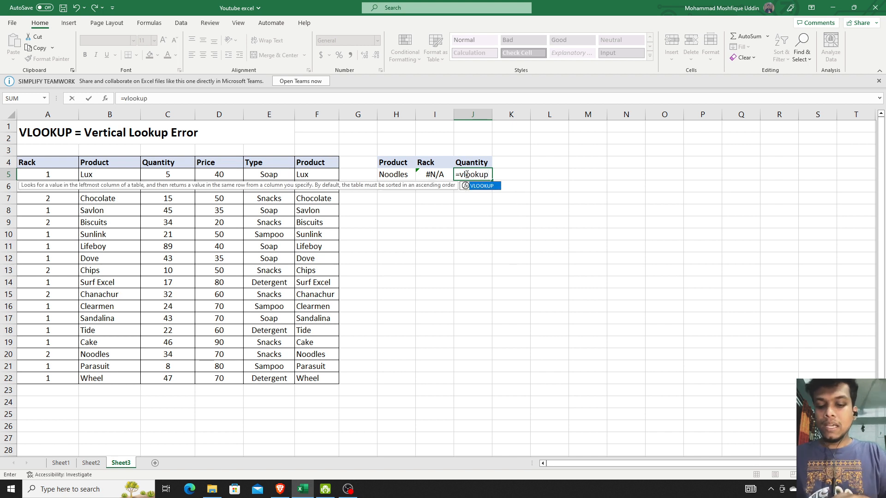
type("(")
left_click(387, 174)
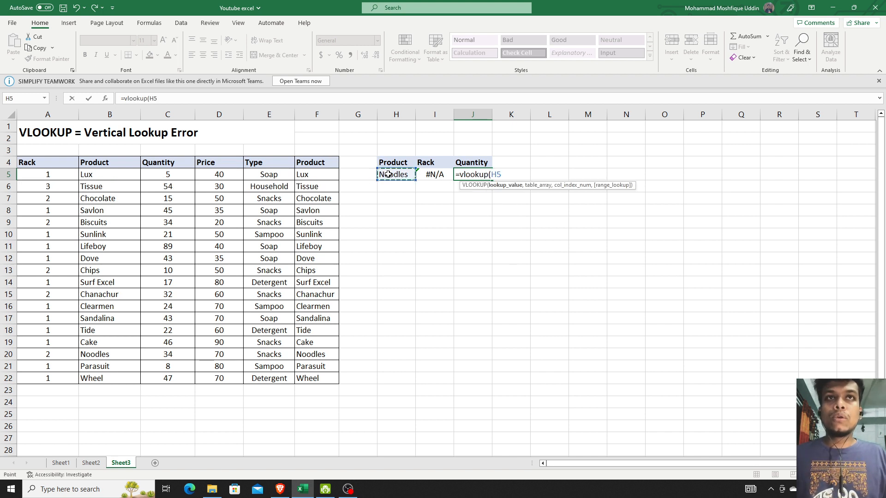
type(",")
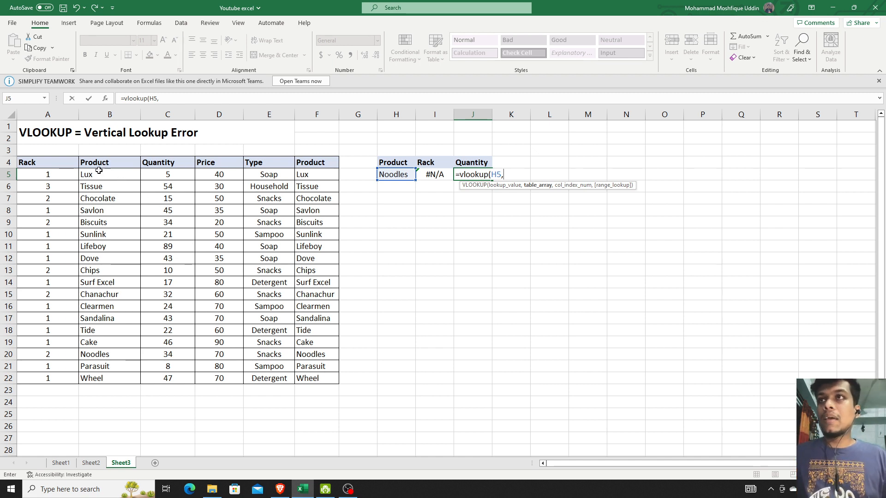
left_click_drag(96, 173, 302, 379)
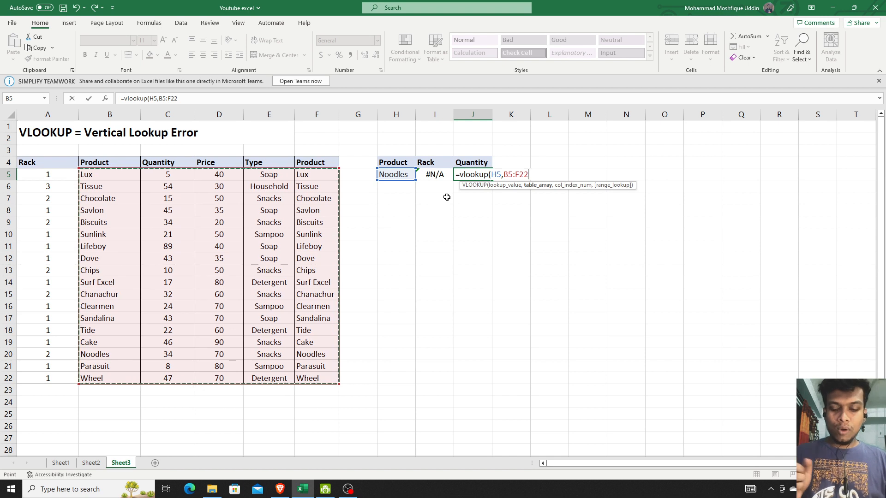
type(",")
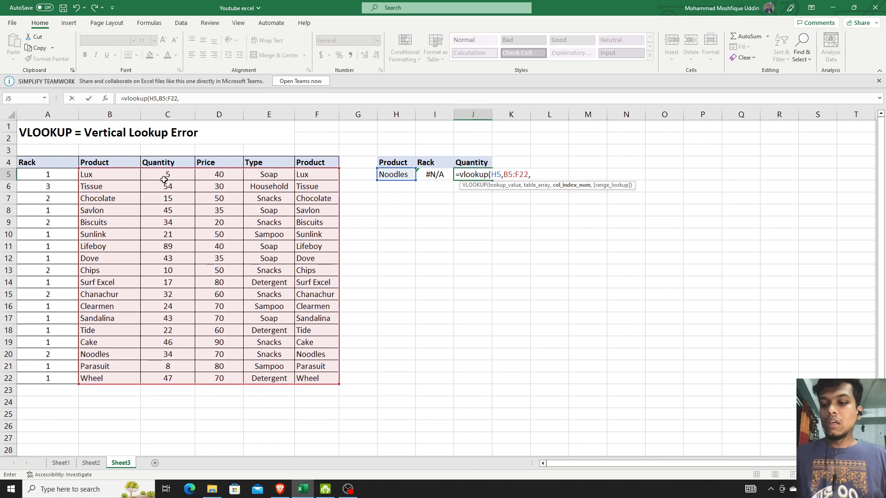
type("2,")
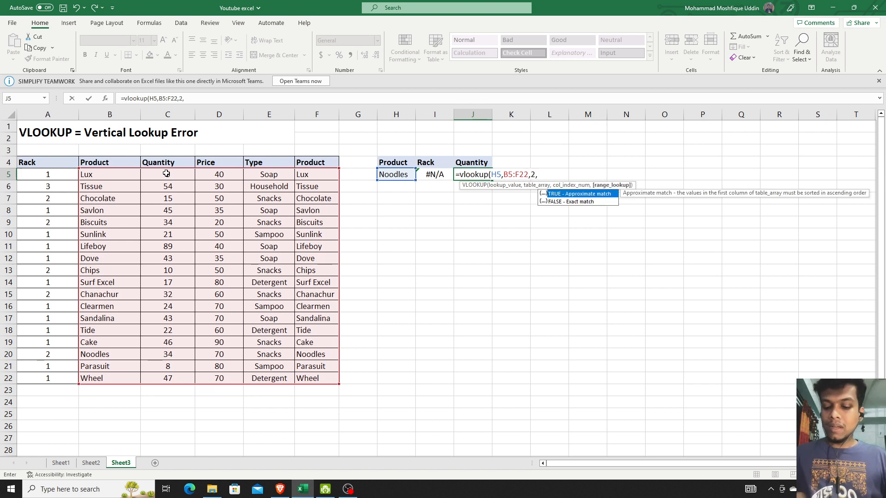
type("false)")
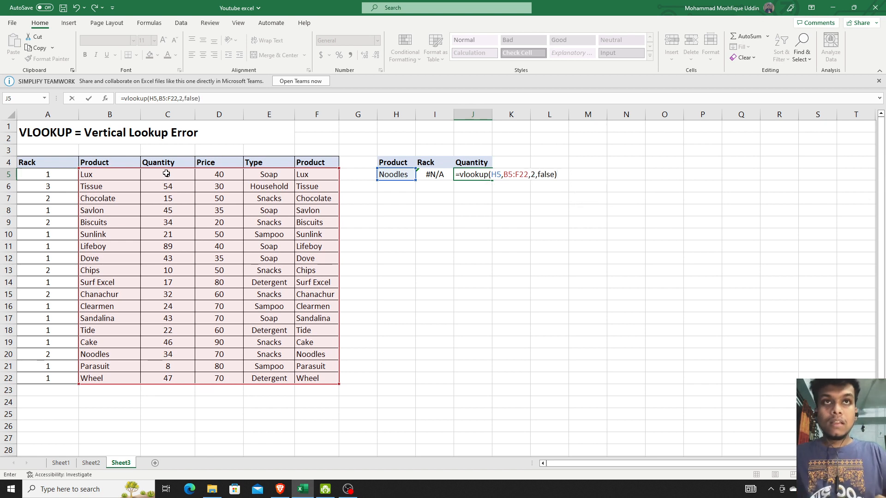
key("Return")
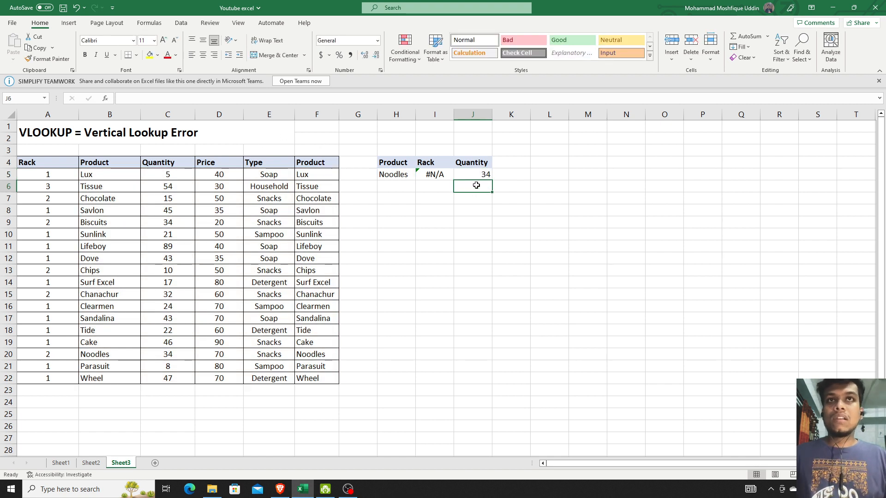
Review the Rack lookup formula in I5 and try to cut the Product column B.
double_click(443, 175)
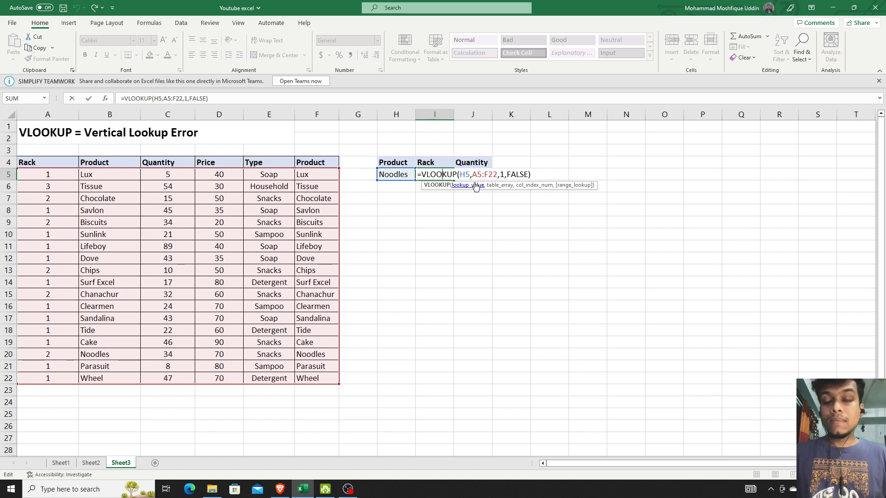
left_click(457, 223)
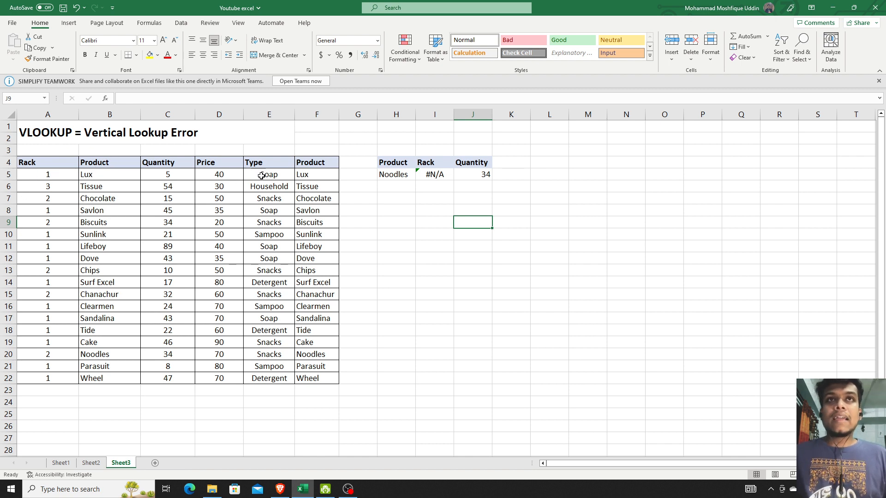
left_click(172, 112)
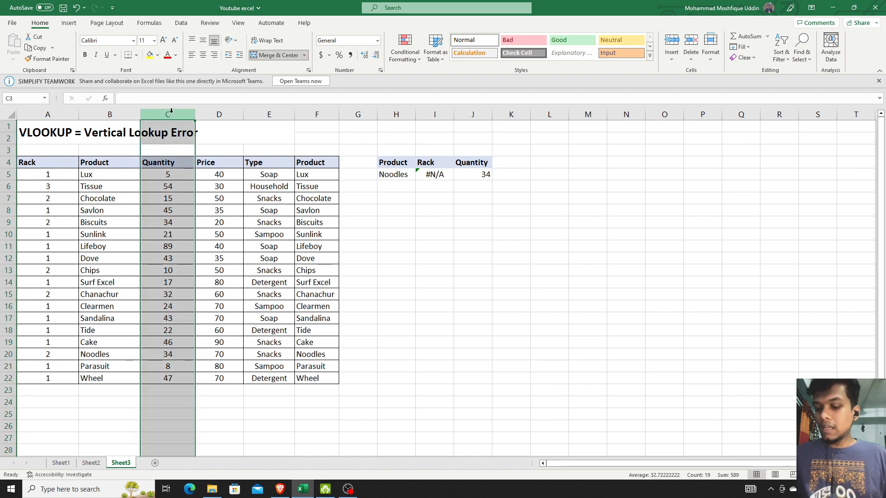
left_click(123, 113)
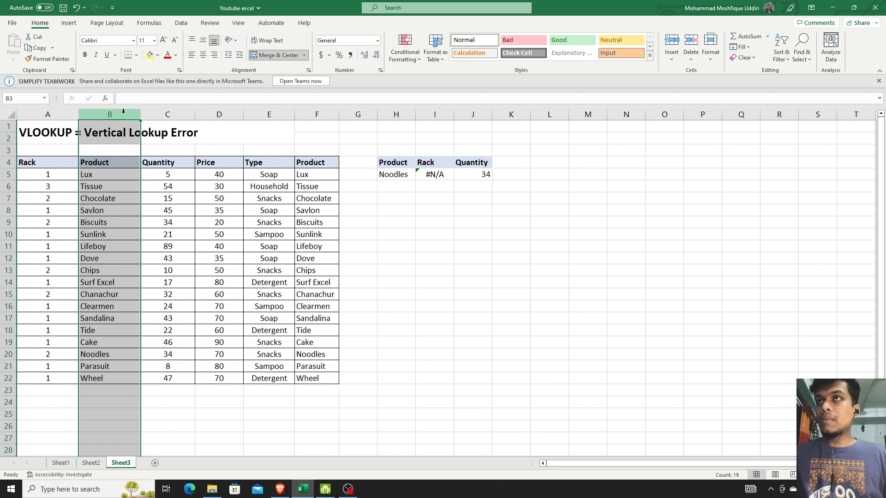
key("ctrl+x")
left_click(497, 232)
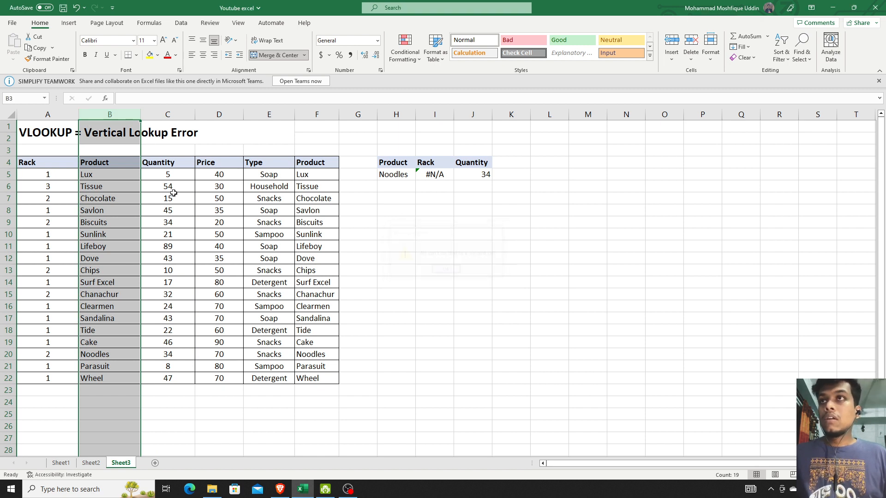
Copy the entire Product column B.
left_click(109, 165)
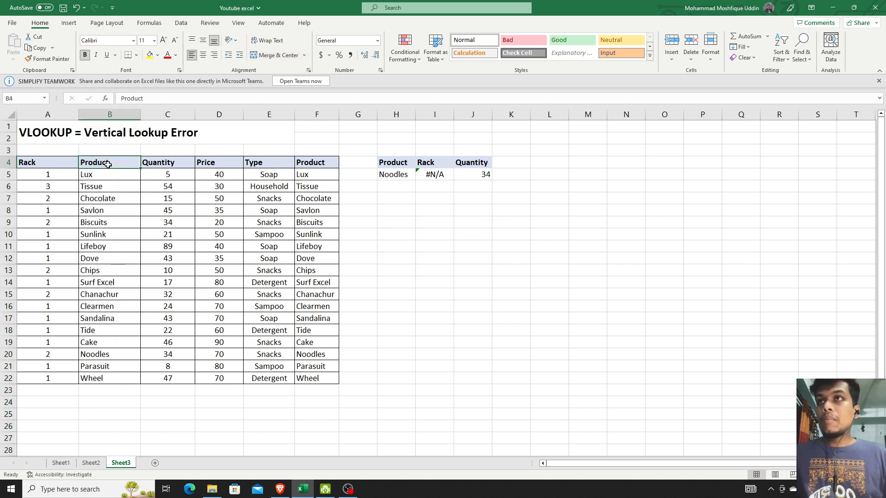
left_click(120, 375, "shift")
left_click(115, 115)
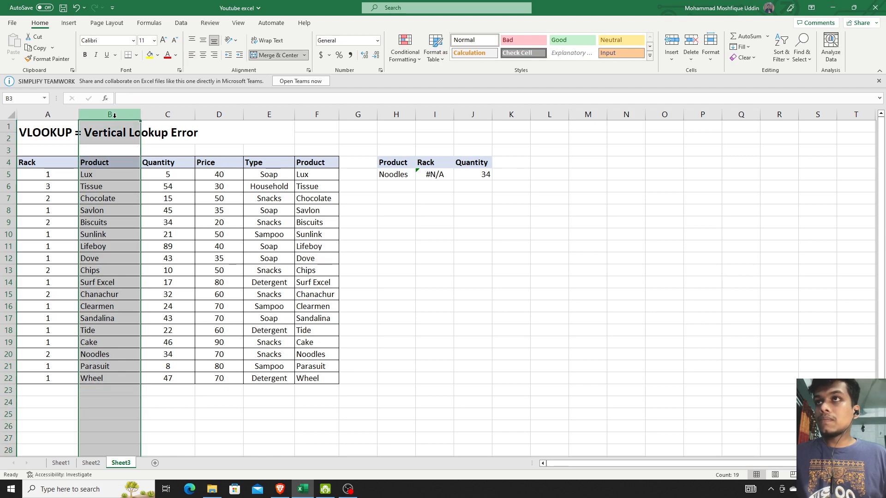
key("ctrl+c")
Try to paste the copied Product column over the Rack column A.
left_click(36, 114)
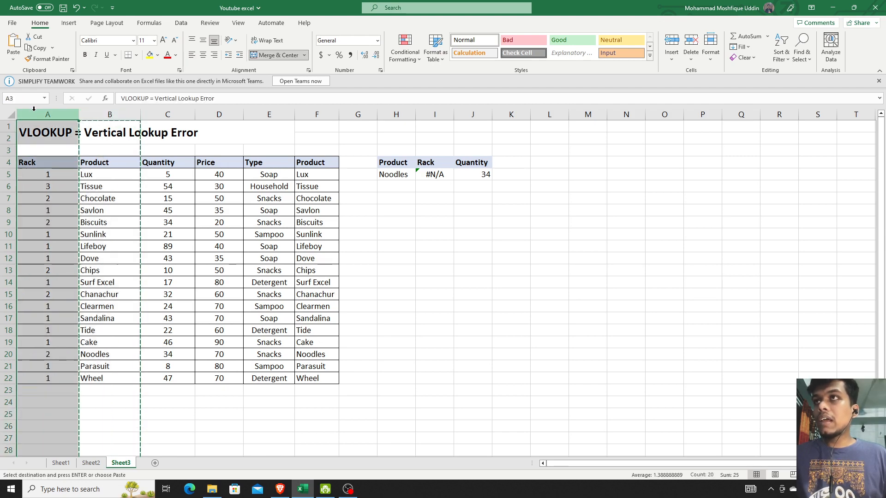
right_click(36, 114)
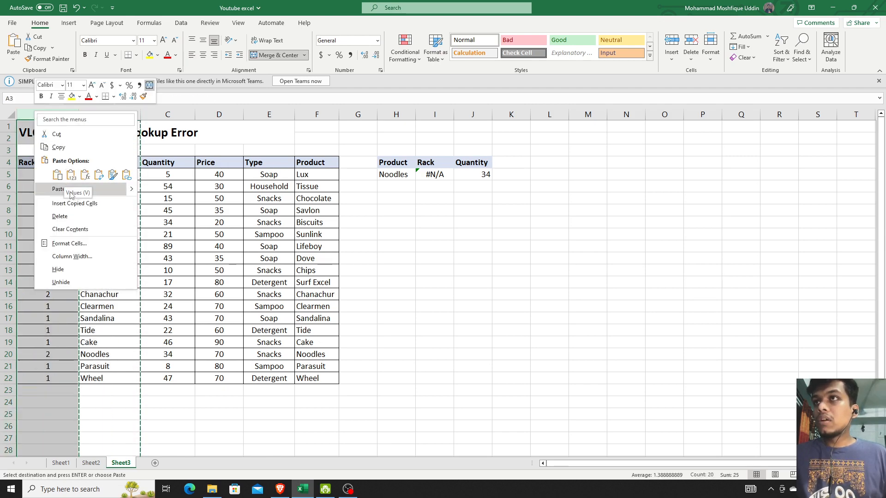
left_click(65, 177)
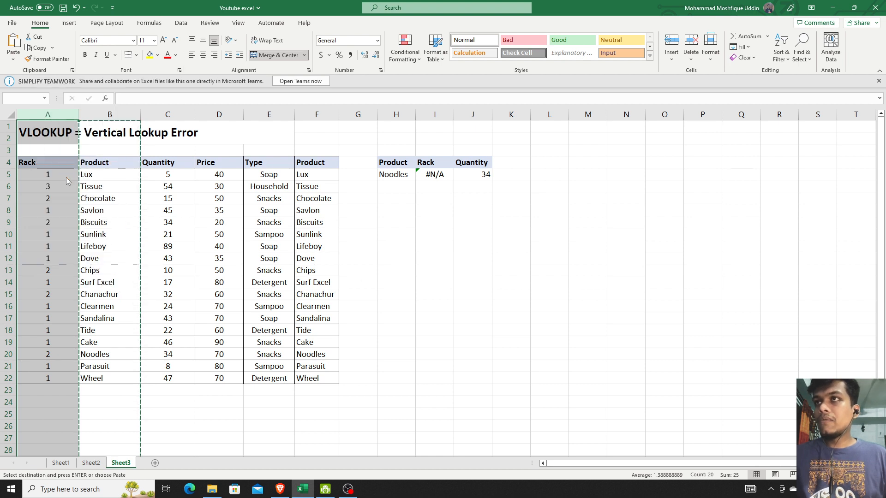
left_click(446, 270)
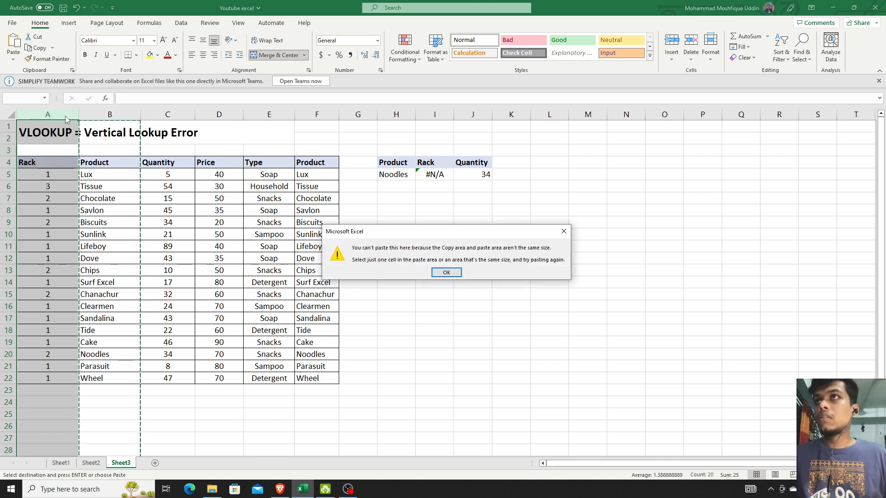
left_click(446, 272)
Insert the copied Product column before the Rack column at column A.
right_click(54, 121)
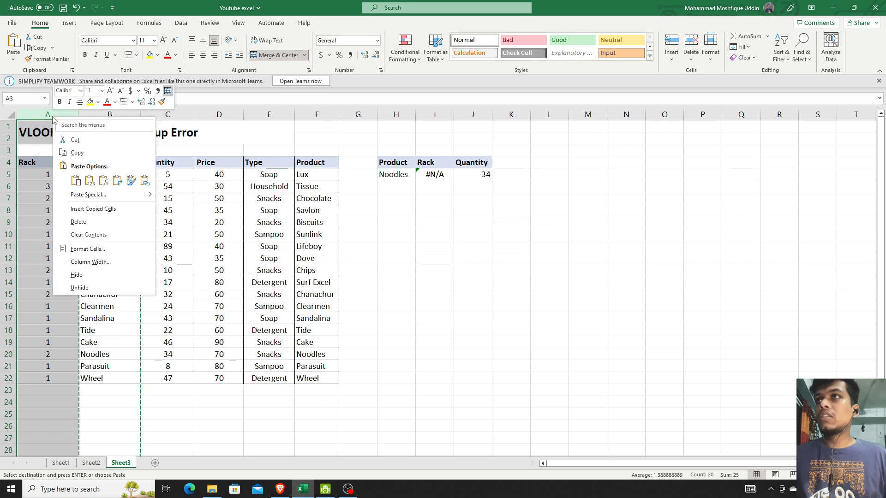
left_click(107, 208)
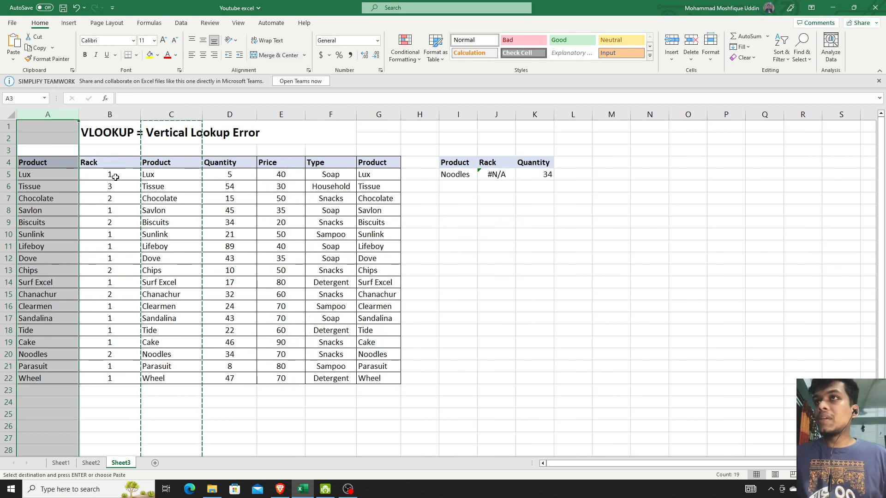
Copy the "VLOOKUP = Vertical Lookup Error" title from B1 to A1, accepting that the merged cells get unmerged.
left_click(110, 136)
key("ctrl+c")
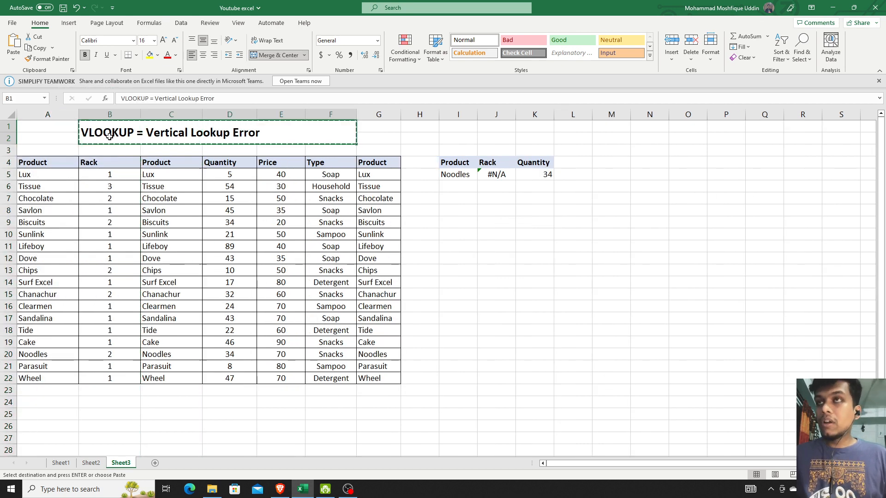
left_click(54, 134)
key("ctrl+v")
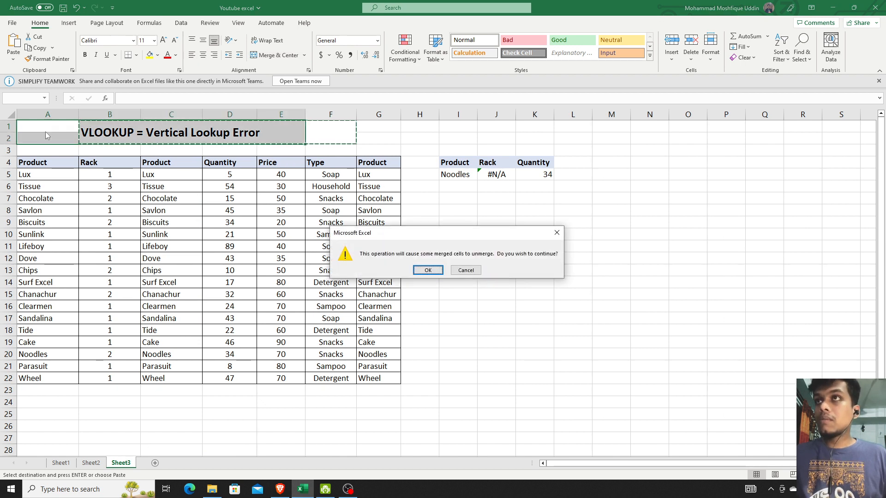
left_click(425, 268)
left_click(561, 270)
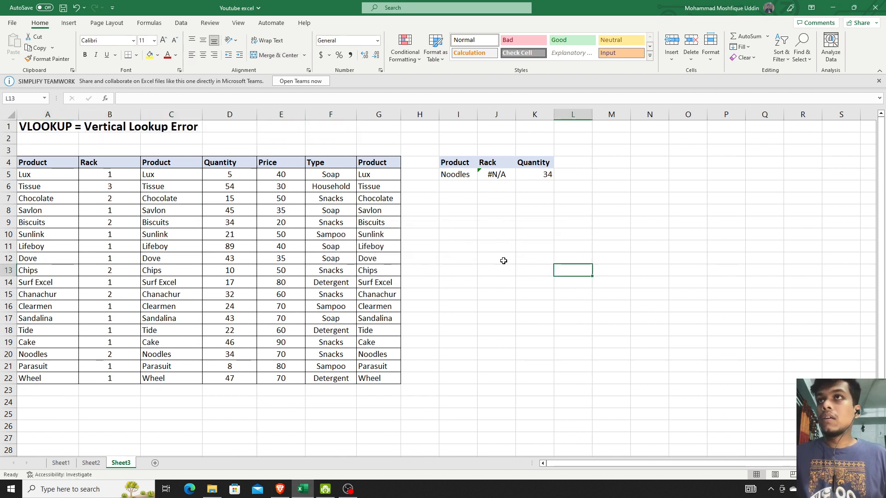
Delete the duplicate Product column C between the Rack and Quantity columns.
left_click(172, 166)
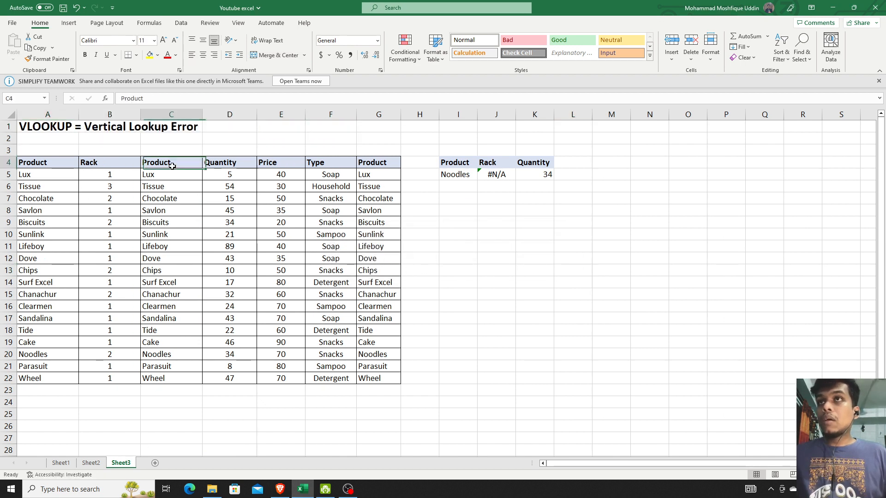
left_click(176, 111)
right_click(176, 111)
left_click(229, 215)
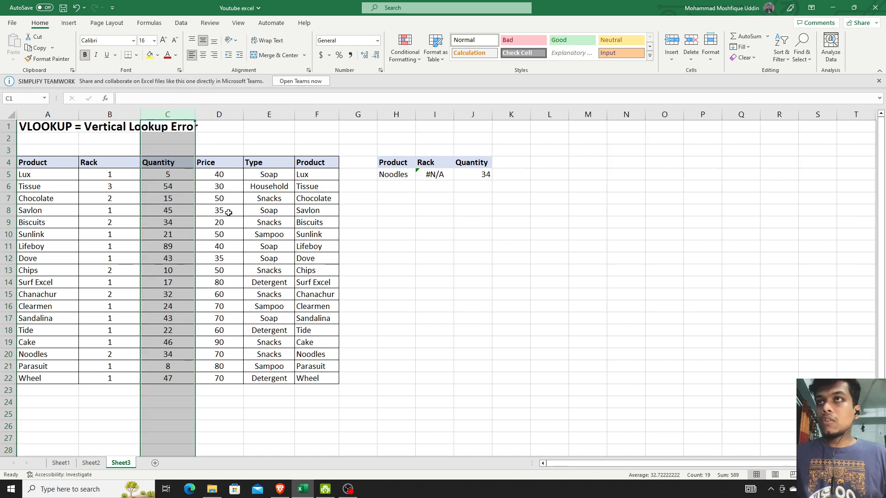
left_click(555, 283)
Correct the Quantity VLOOKUP in J5 to use table range A5:F22 and column index 3.
double_click(470, 175)
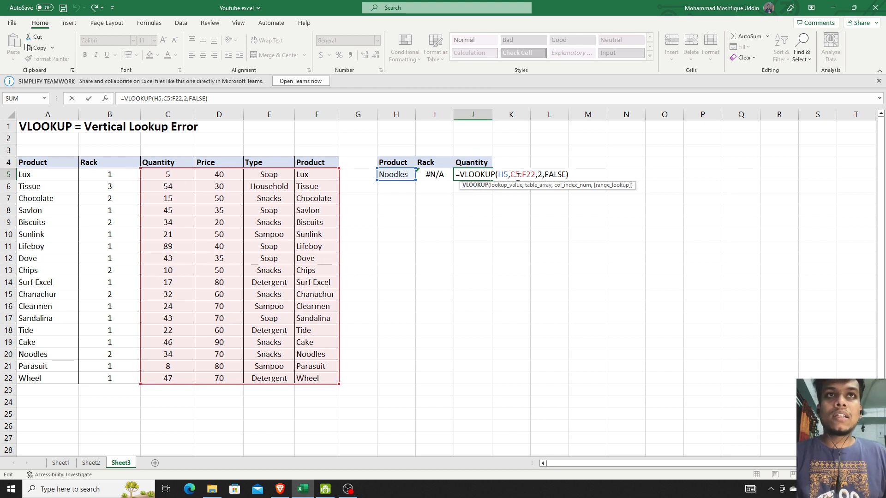
left_click_drag(511, 174, 533, 176)
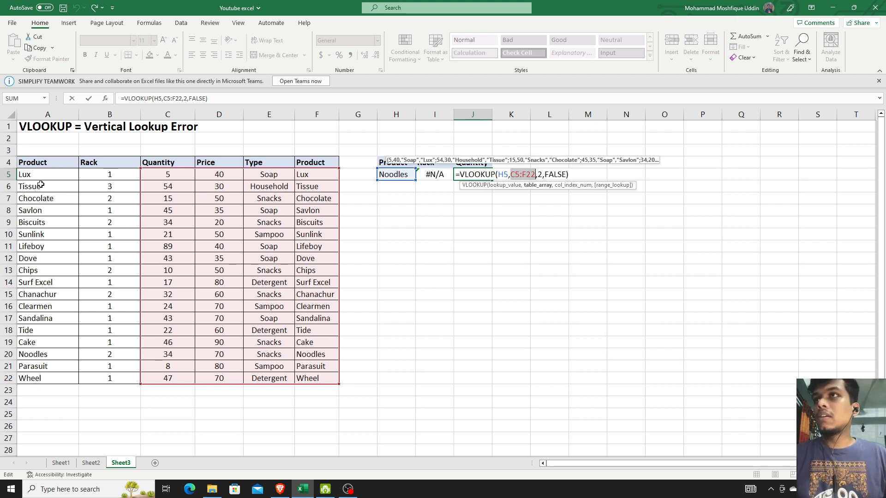
left_click_drag(33, 175, 309, 378)
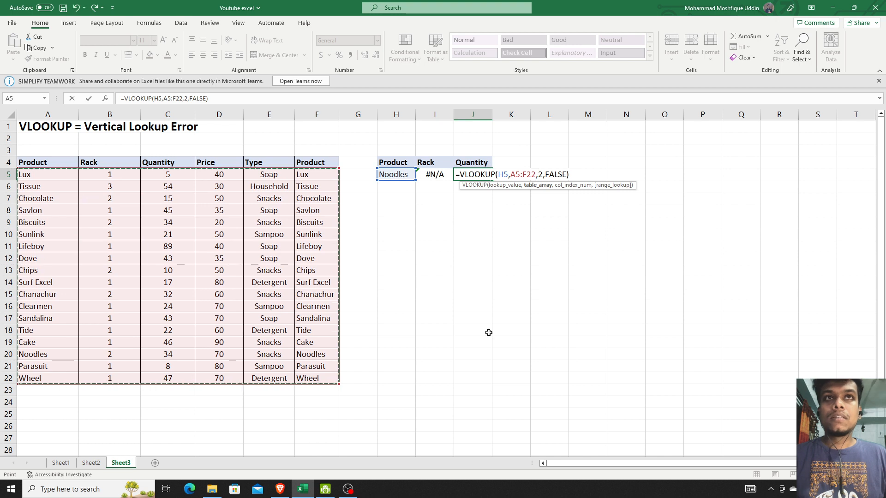
double_click(540, 174)
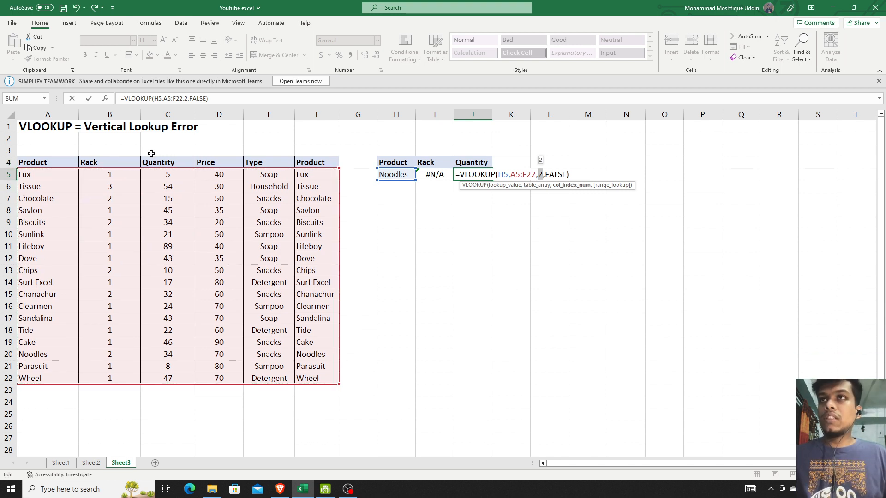
type("3")
key("Return")
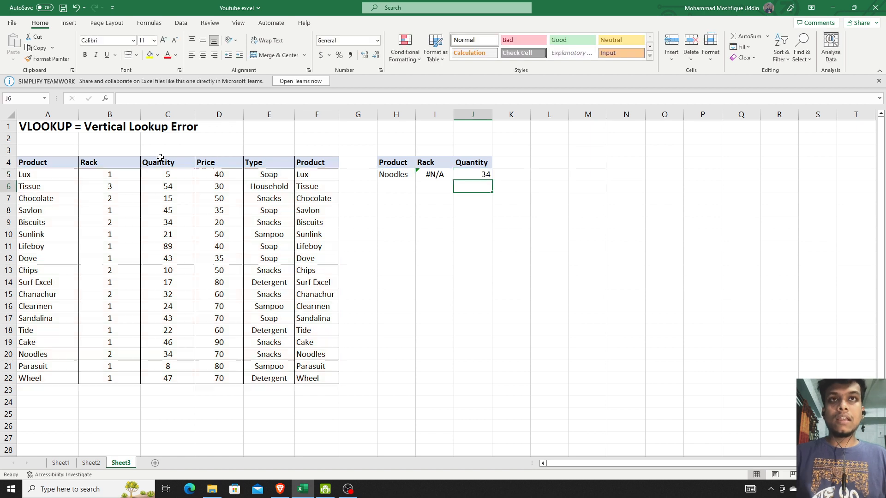
Correct the Rack VLOOKUP in I5 to use table range A5:F22 and column index 2.
double_click(430, 174)
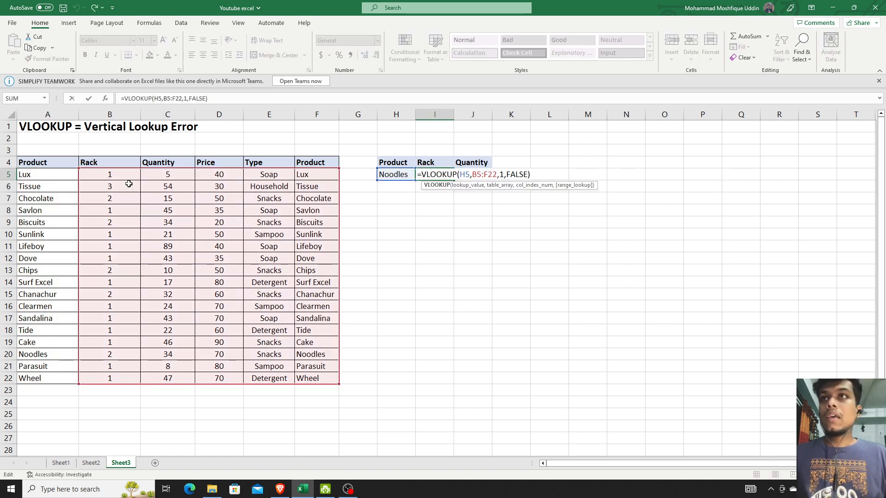
left_click_drag(472, 174, 499, 174)
left_click_drag(23, 174, 323, 378)
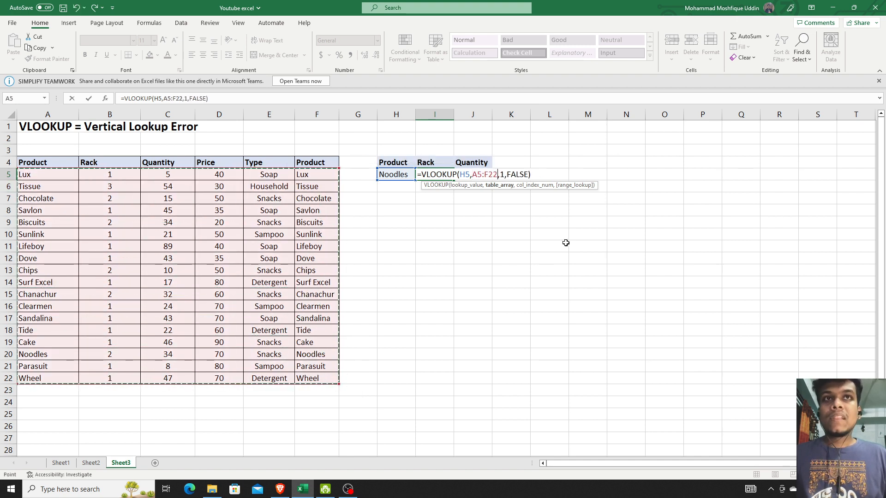
double_click(502, 175)
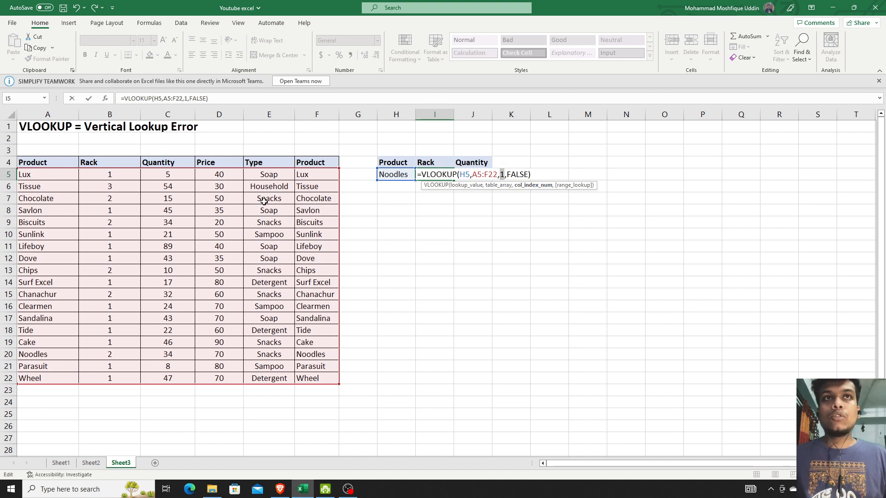
type("2")
key("Return")
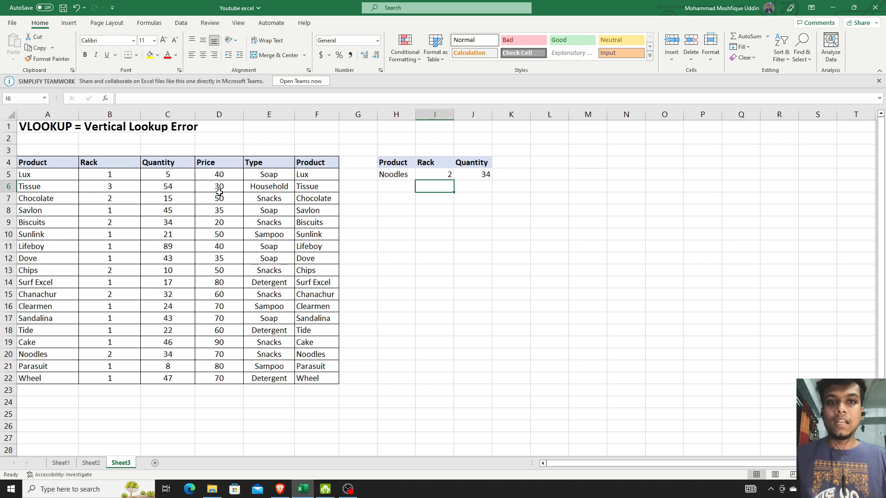
Clear the lookup product from cell H5.
left_click(402, 177)
key("Delete")
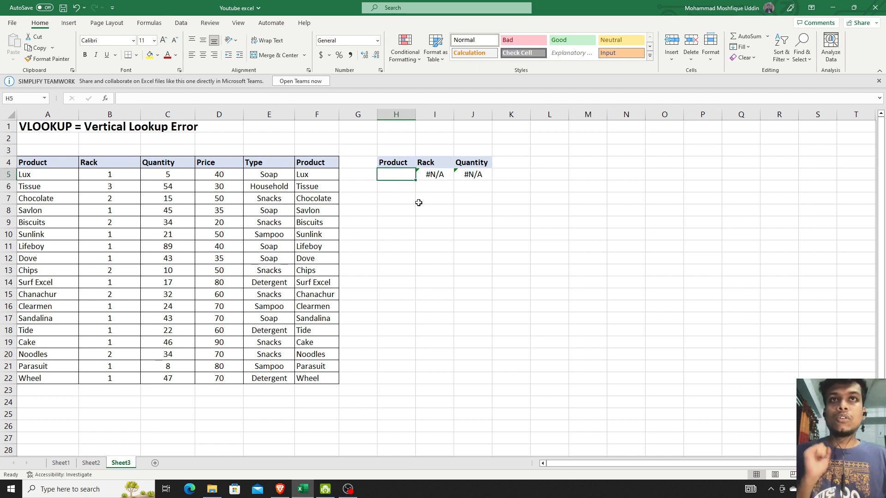
left_click(425, 218)
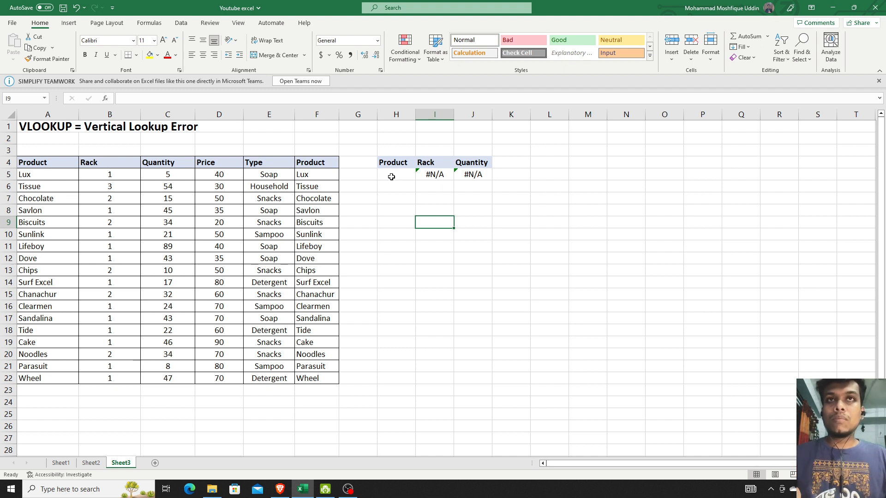
Wrap the Rack VLOOKUP in I5 in IFERROR, returning an empty string ("") on error.
left_click(442, 181)
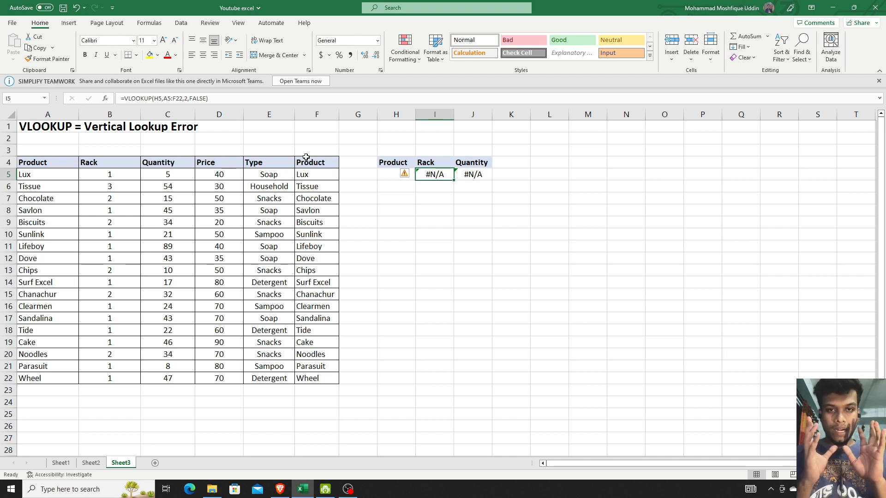
double_click(433, 175)
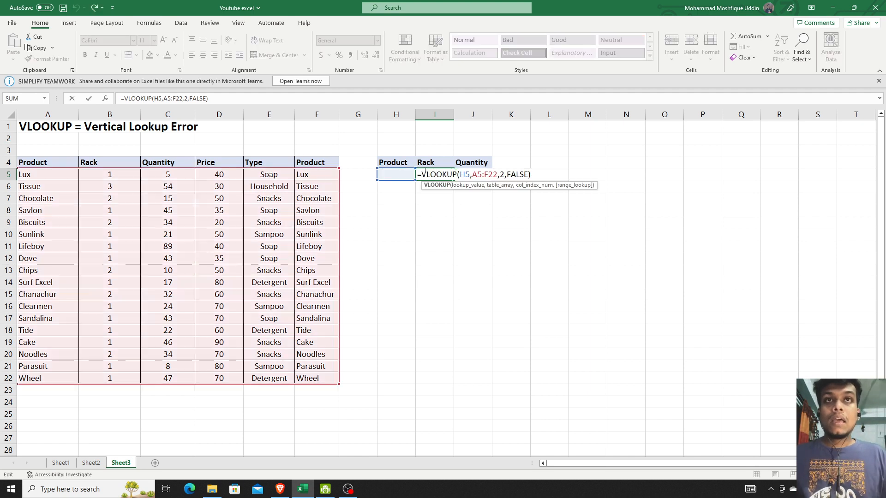
left_click(422, 175)
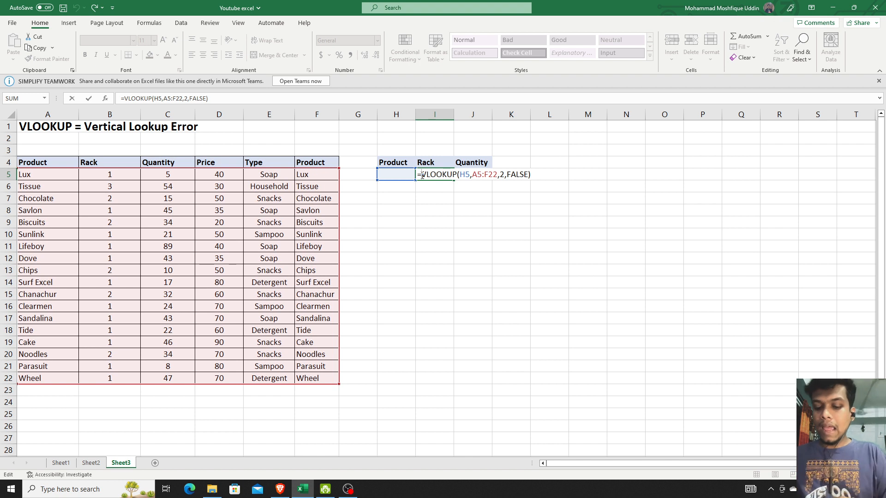
type("ife")
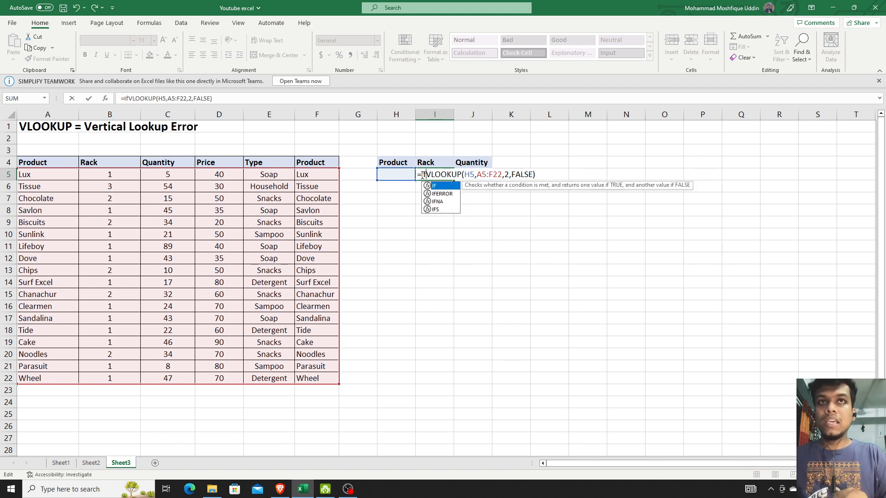
type("rror")
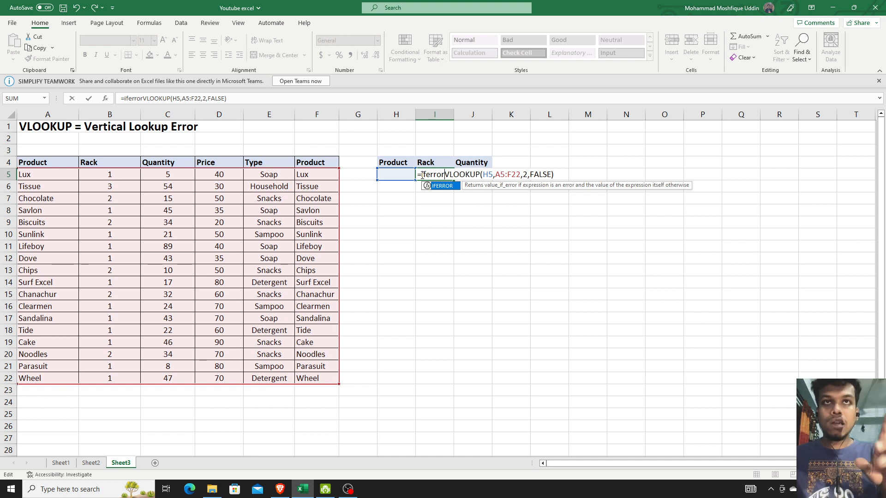
type("(")
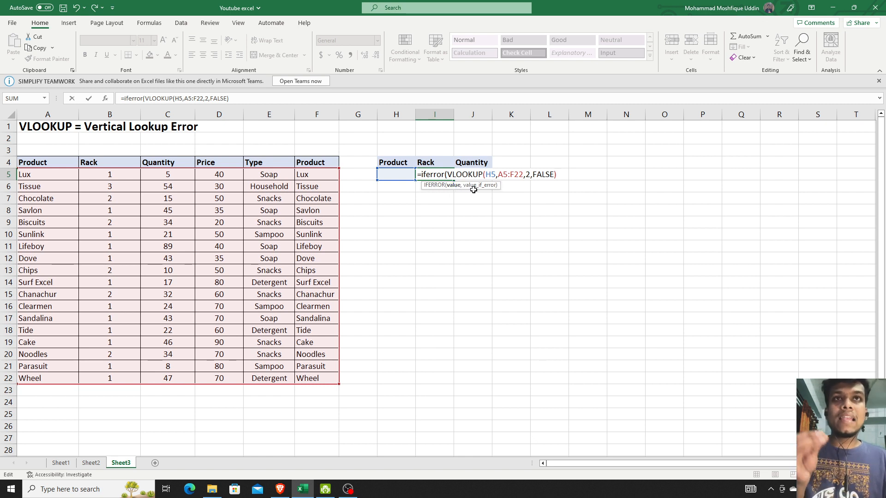
type(",")
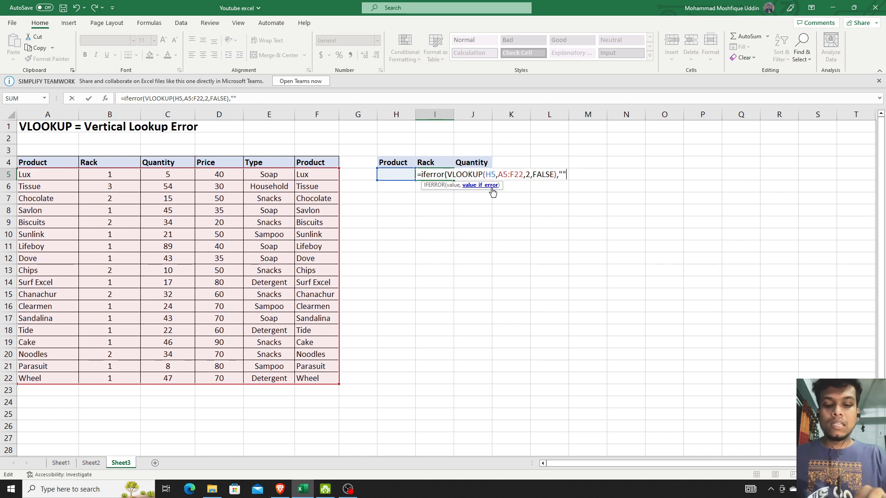
type("\"\")")
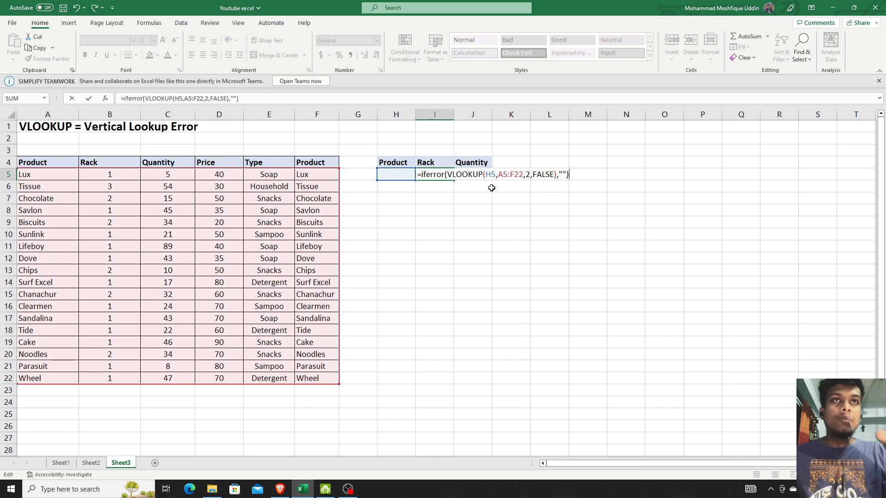
key("Return")
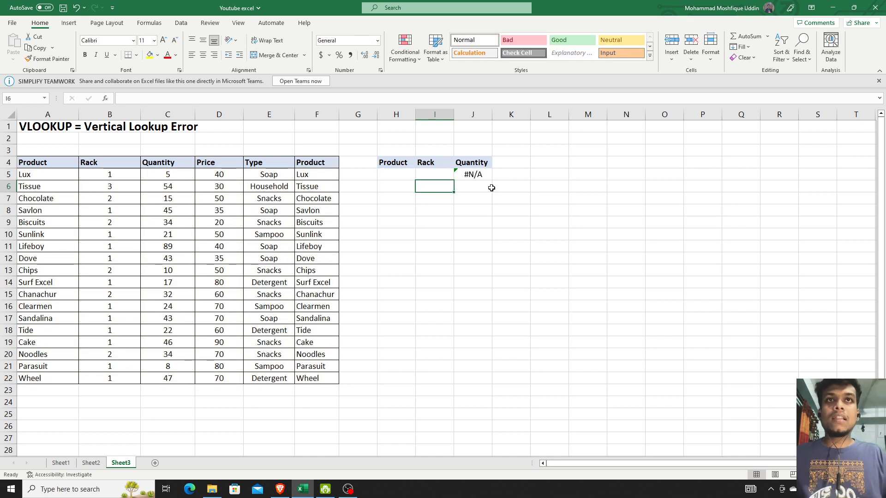
Fill the IFERROR formula from I5 across to the Quantity cell J5.
left_click(445, 176)
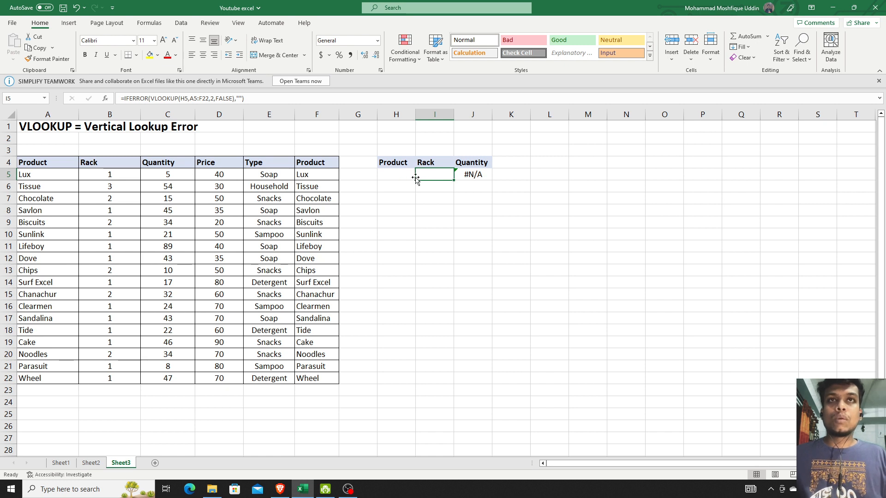
left_click_drag(455, 181, 485, 182)
left_click(475, 197)
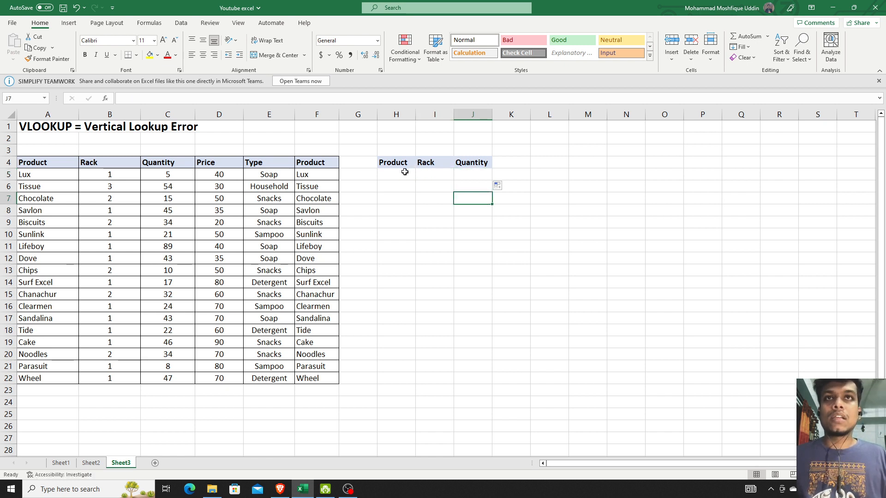
Enter Lux as the lookup product in H5 to test the IFERROR lookups.
left_click(405, 172)
double_click(405, 172)
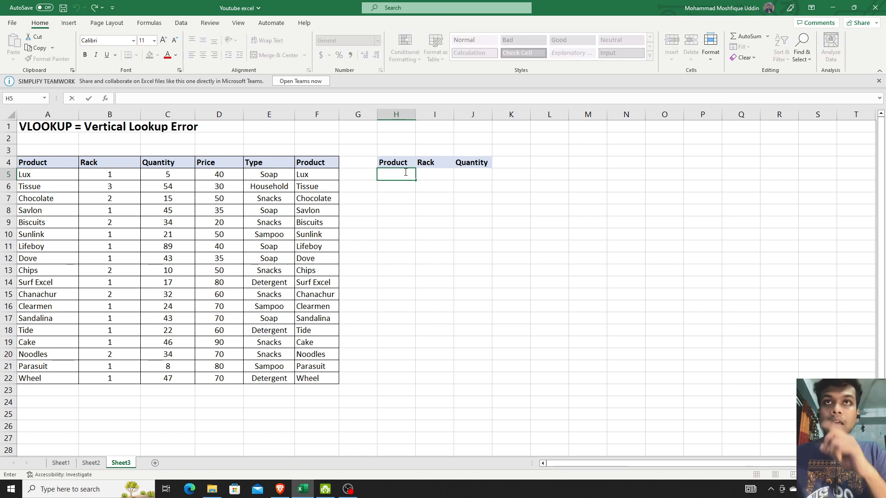
type("Lux")
key("Return")
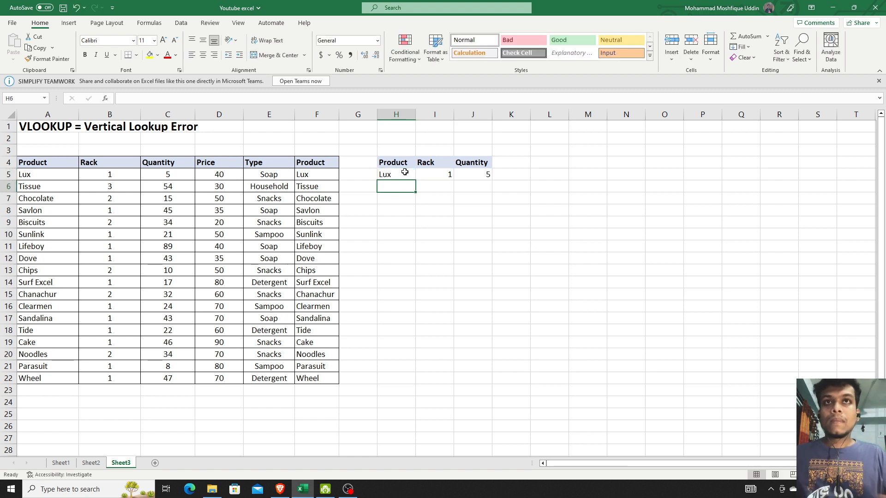